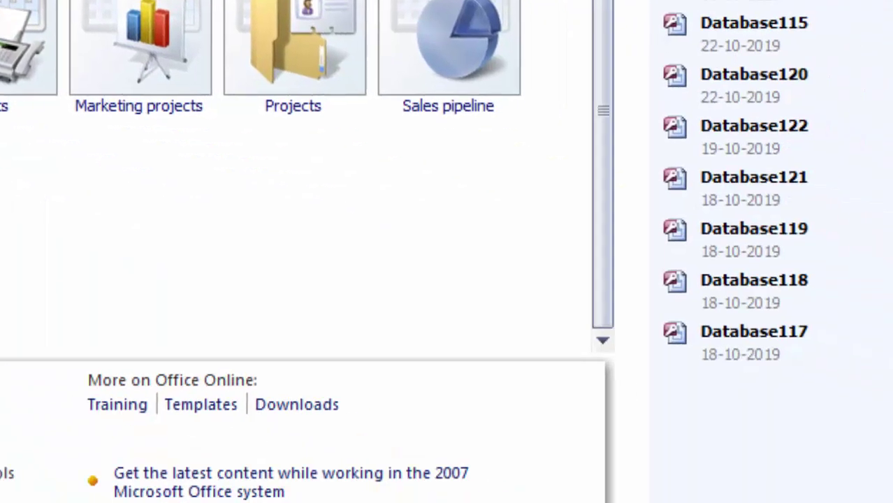
- Choose Blank Database on the Getting Started page so Database125 is proposed as the file name
left_click(434, 221)
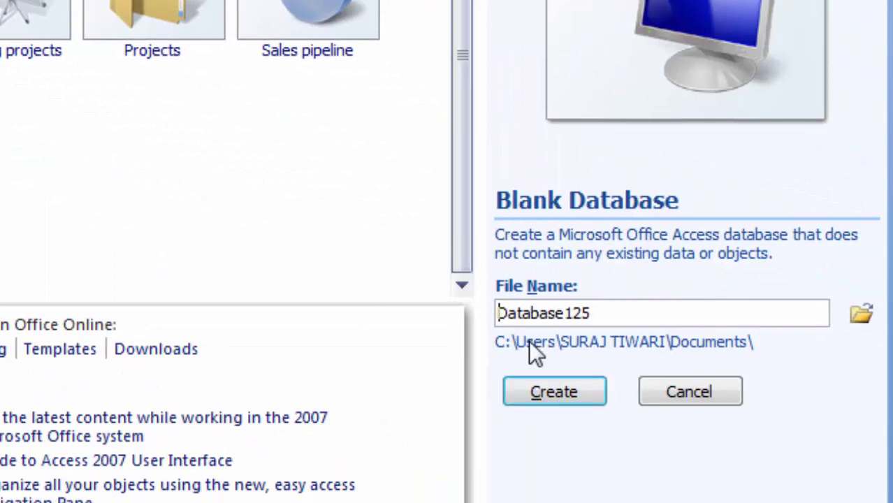
- Create the Database125 database and switch its Table1 to Design View
left_click(540, 393)
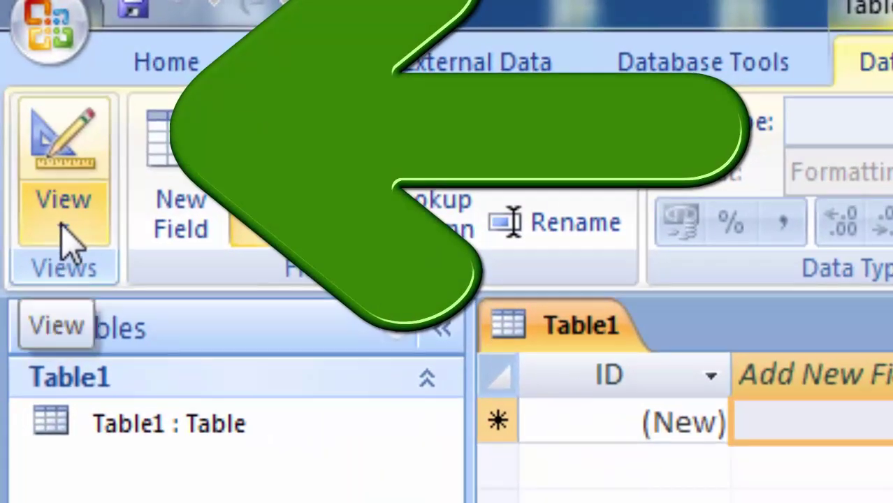
left_click(65, 243)
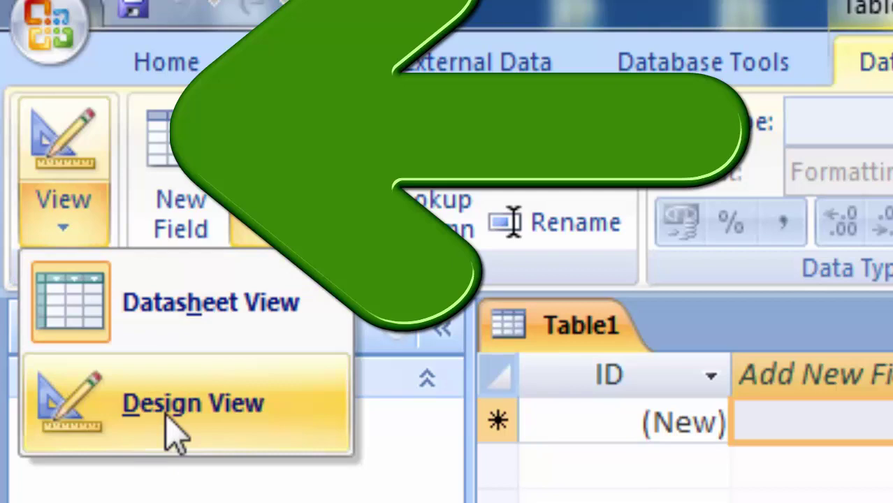
left_click(200, 404)
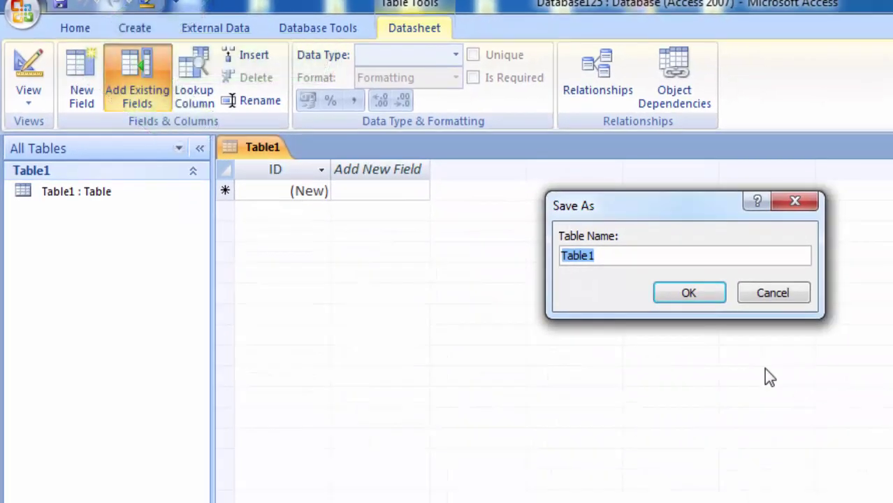
- Replace Table1 with the name Multiplication and save the table
key("BackSpace")
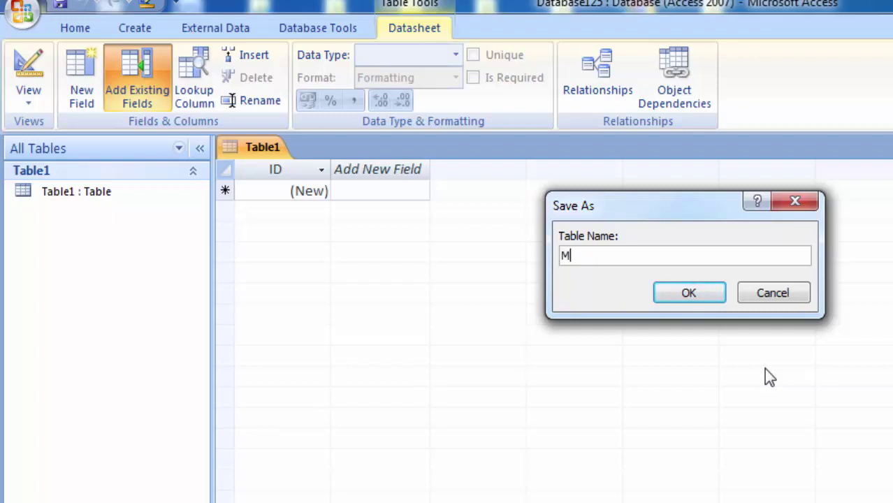
type("Multiplication")
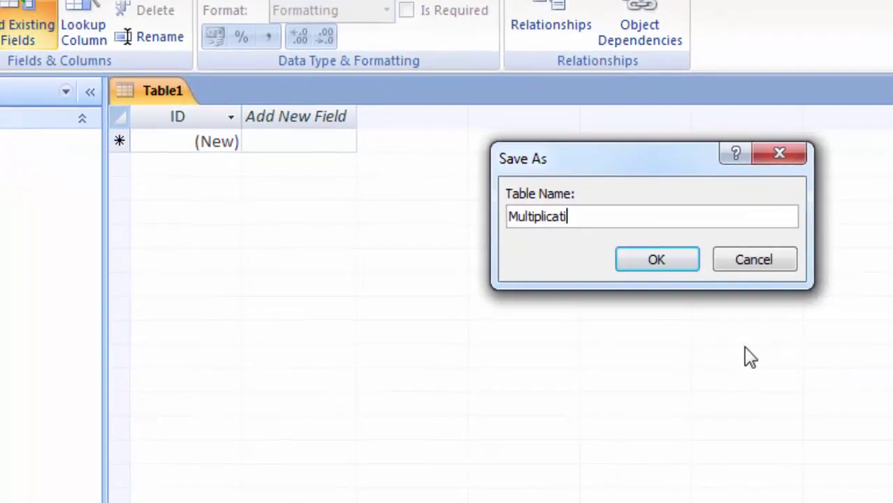
key("Return")
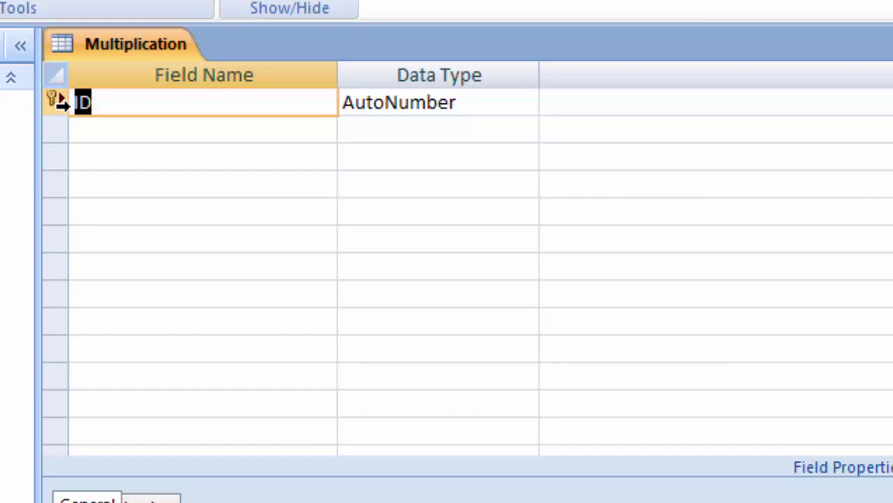
- Rename the ID field to Roll number, keeping its AutoNumber data type
key("Delete")
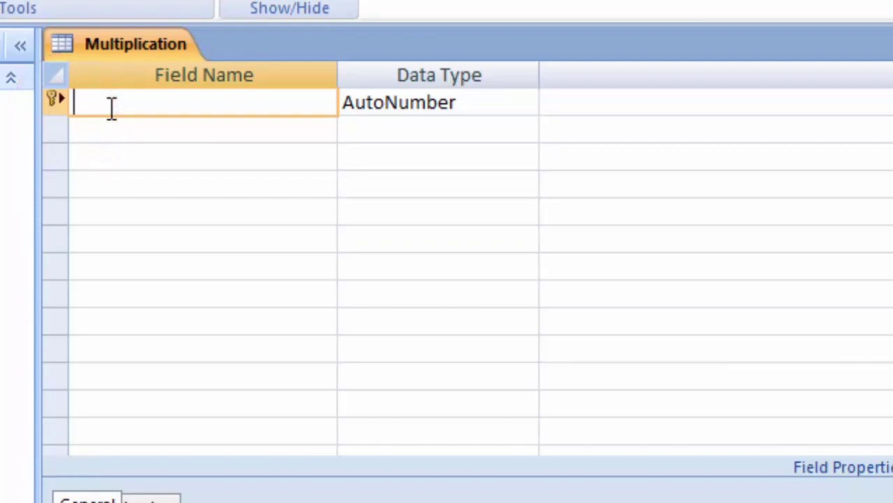
type("Roll number")
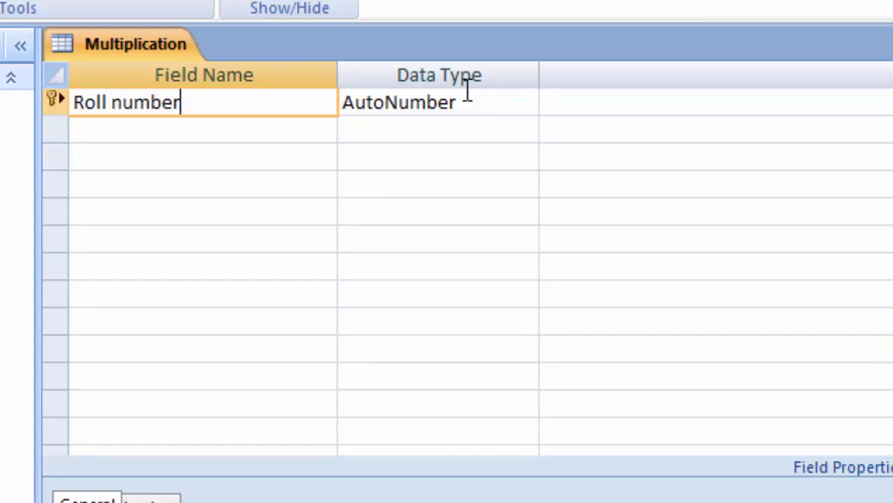
left_click(500, 111)
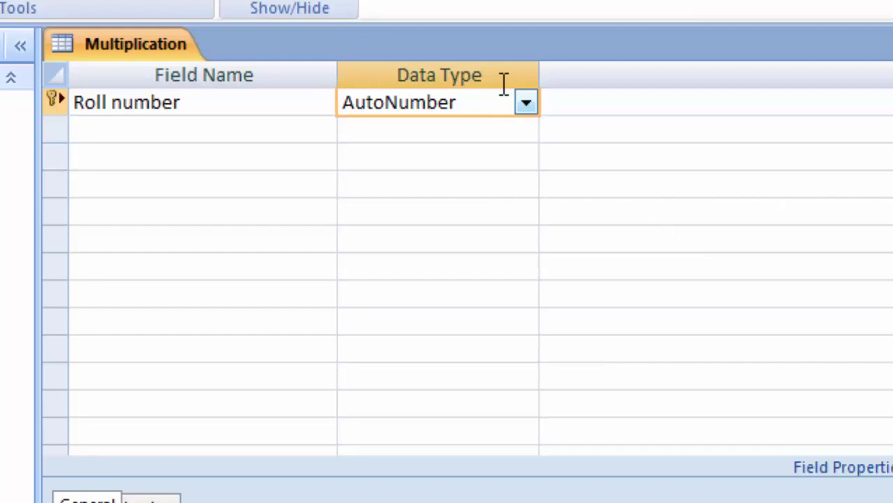
- Add a second field named Name of student with the Text data type
left_click(248, 137)
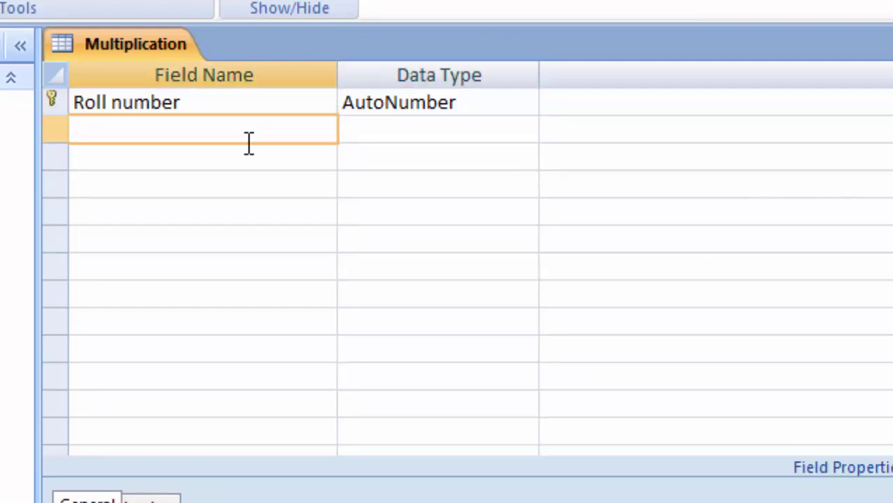
type("Number")
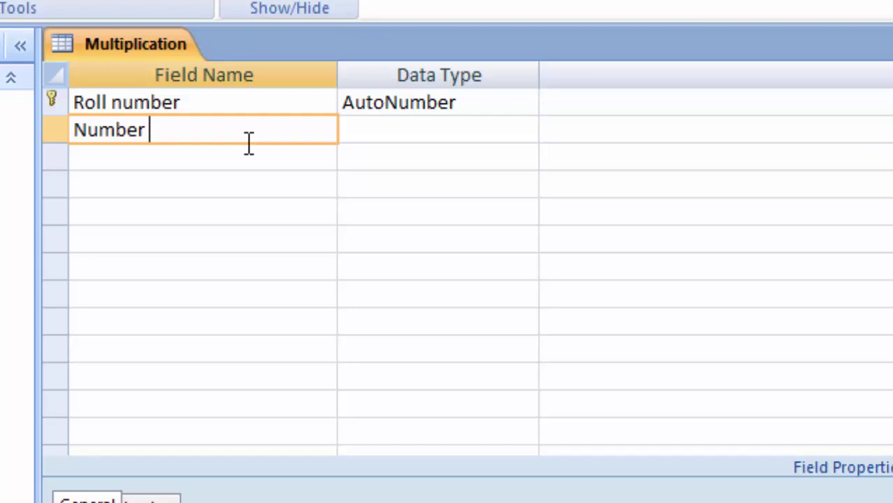
key("BackSpace")
key("BackSpace")
key("BackSpace")
key("BackSpace")
key("BackSpace")
key("BackSpace")
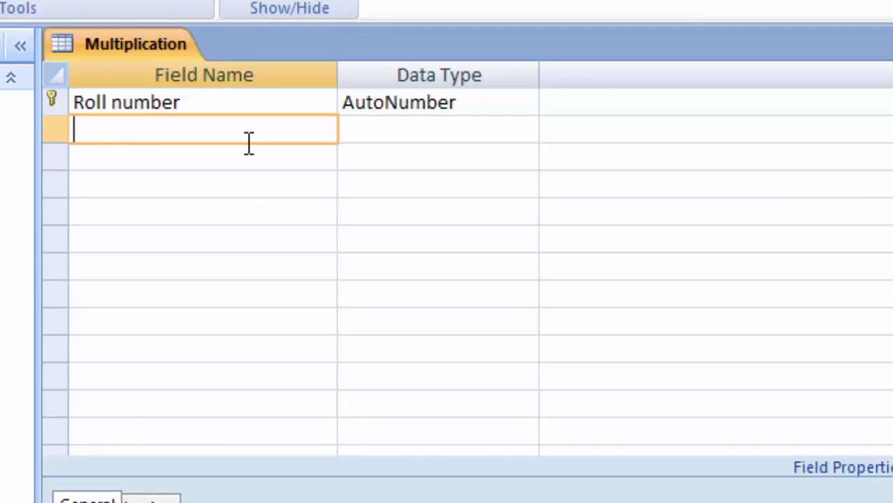
type("Name of ")
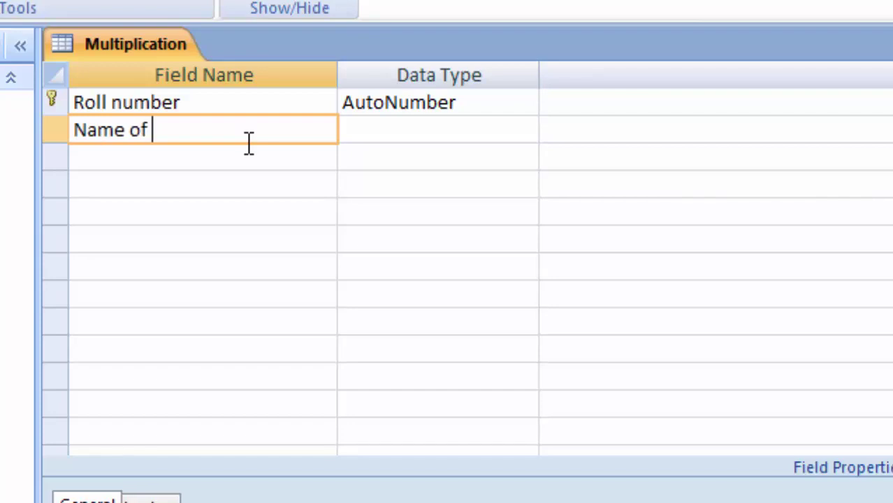
type("student")
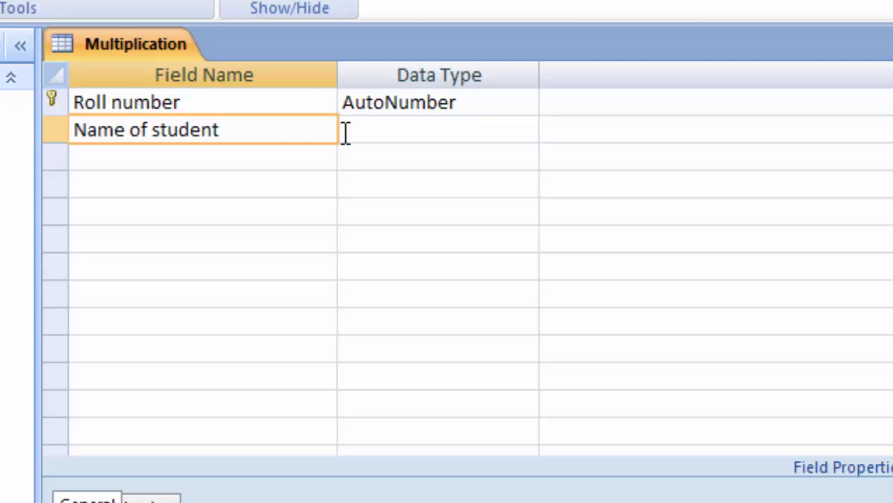
left_click(391, 140)
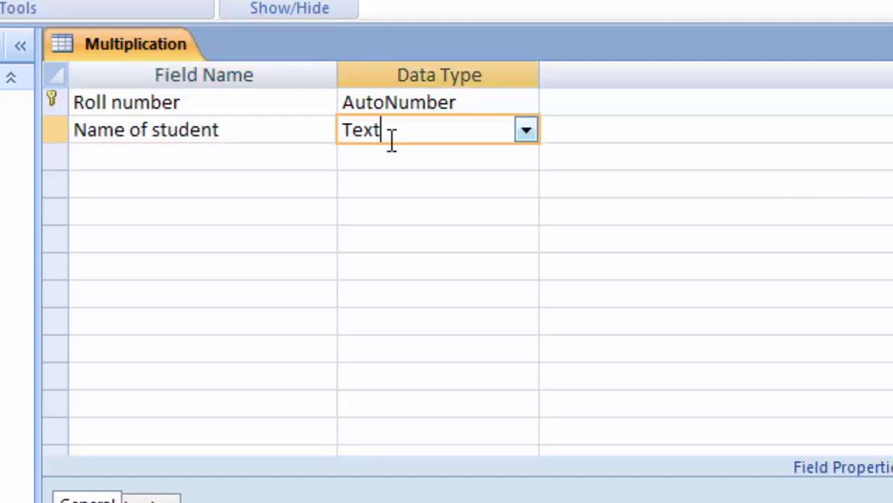
left_click(141, 165)
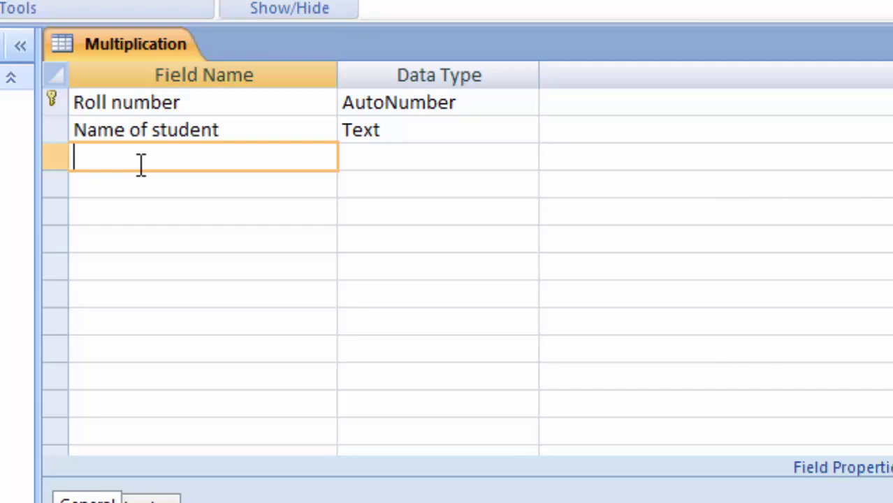
- Add a third field named number1 with the Number data type
type("umber1")
left_click(74, 157)
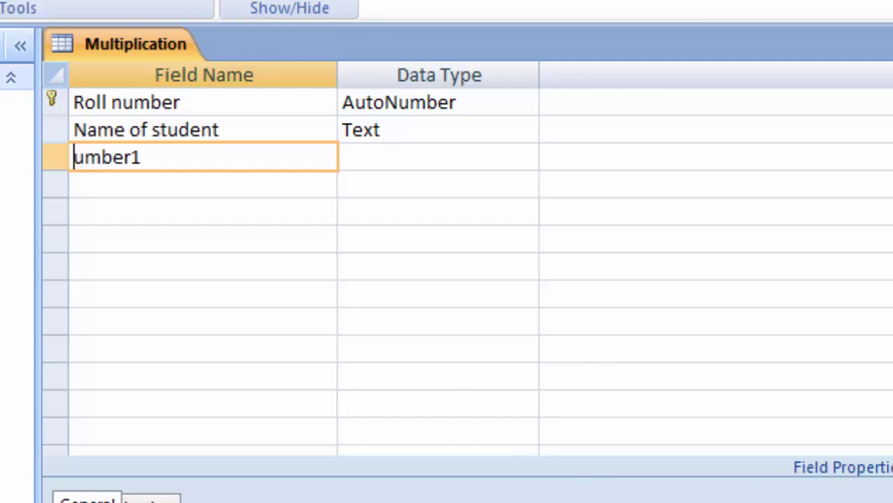
type("n")
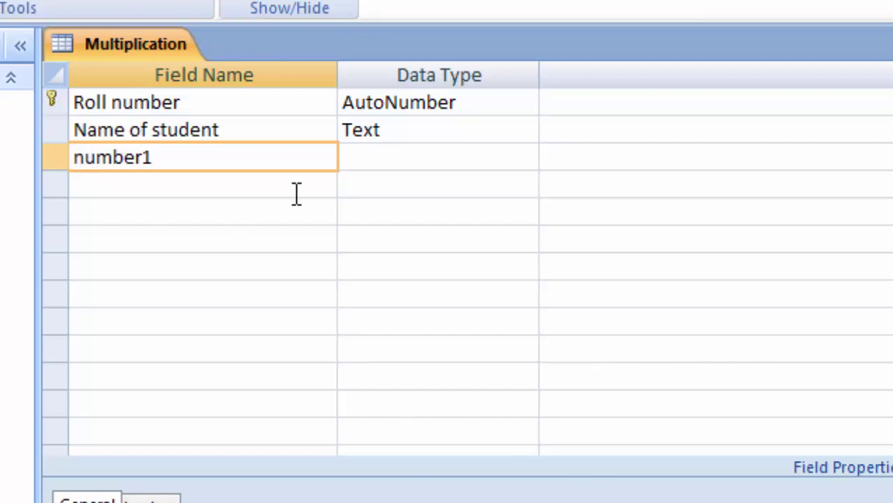
left_click(363, 165)
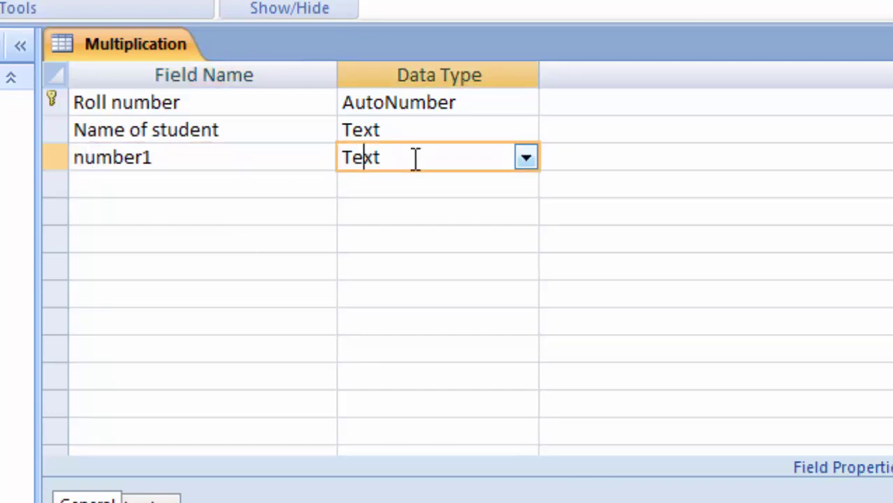
left_click(526, 160)
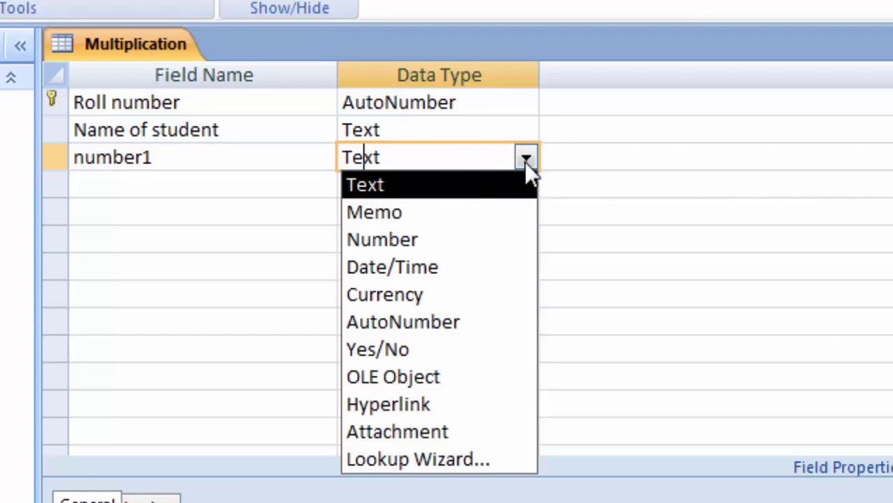
left_click(423, 243)
left_click(161, 190)
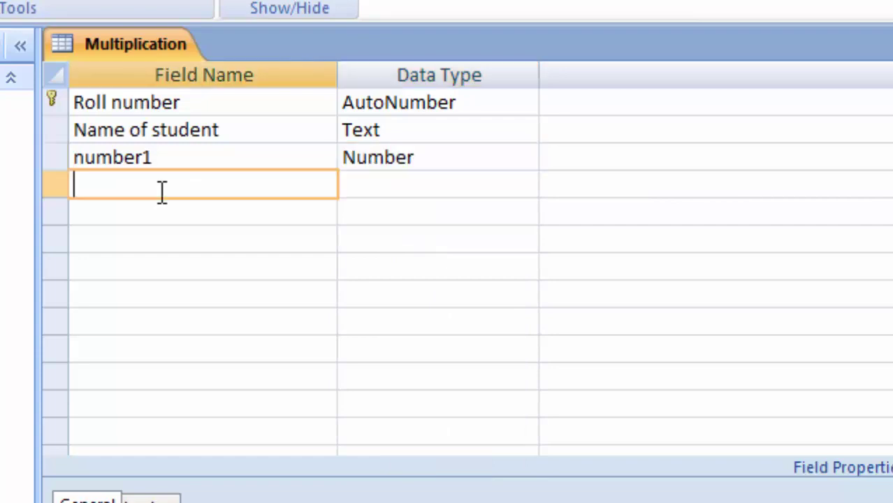
- Capitalize the third field to Number1 and add a Number2 field of Number type
left_click(83, 162)
key("BackSpace")
type("N")
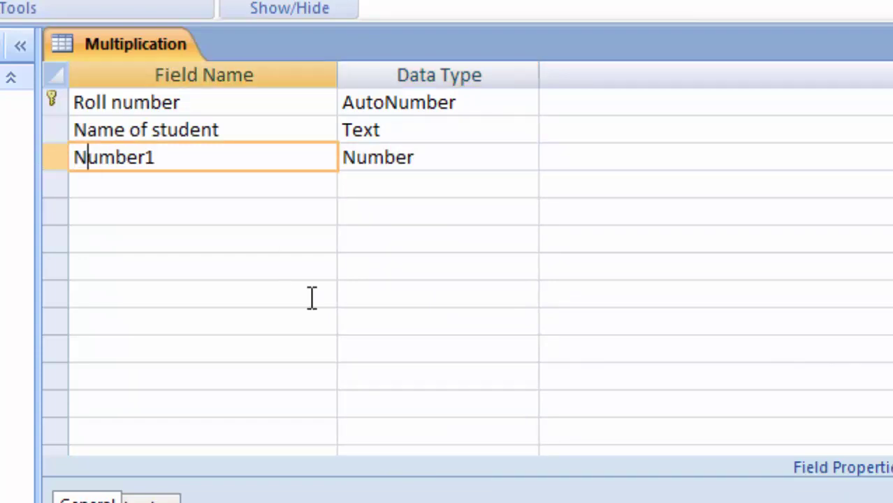
left_click(155, 188)
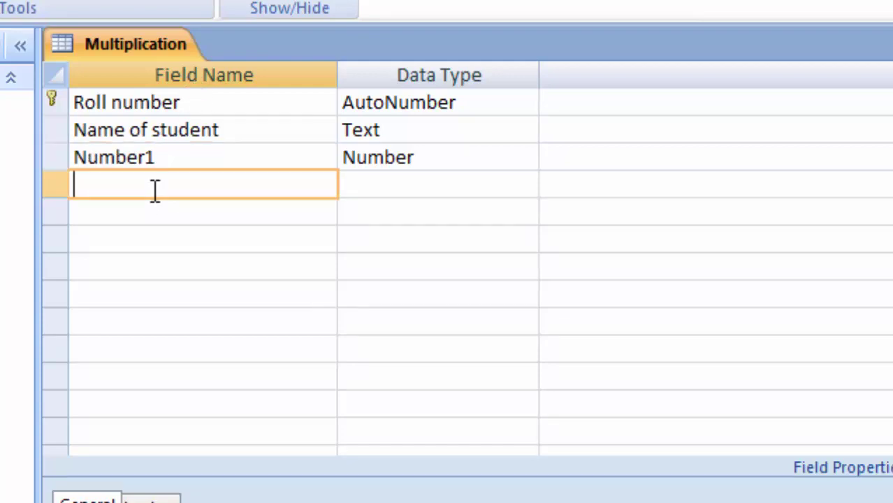
type("Numbe")
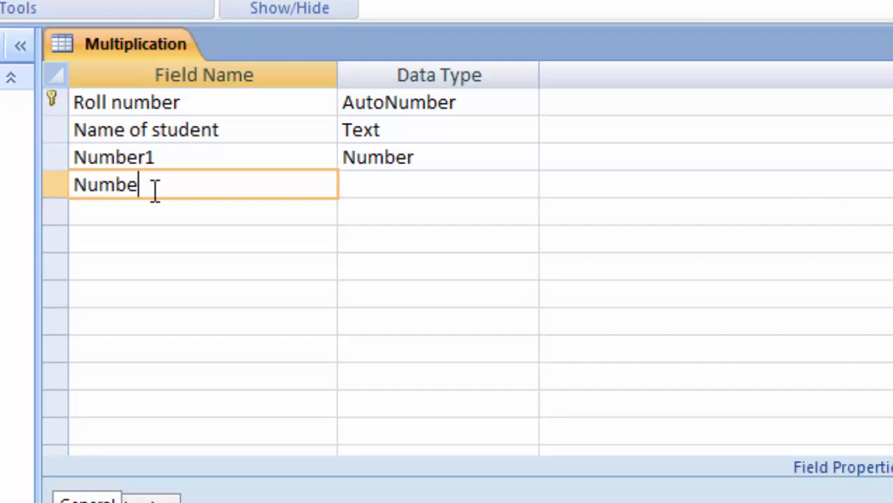
type("r2")
left_click(422, 180)
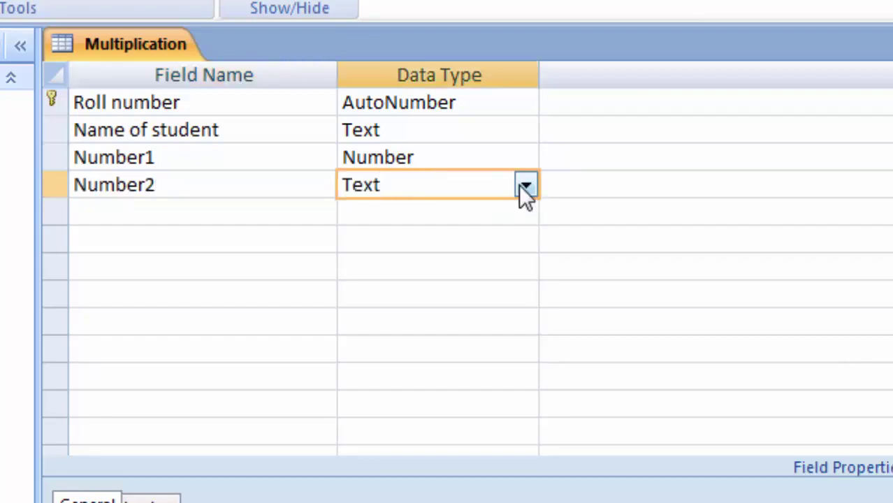
left_click(525, 186)
left_click(478, 266)
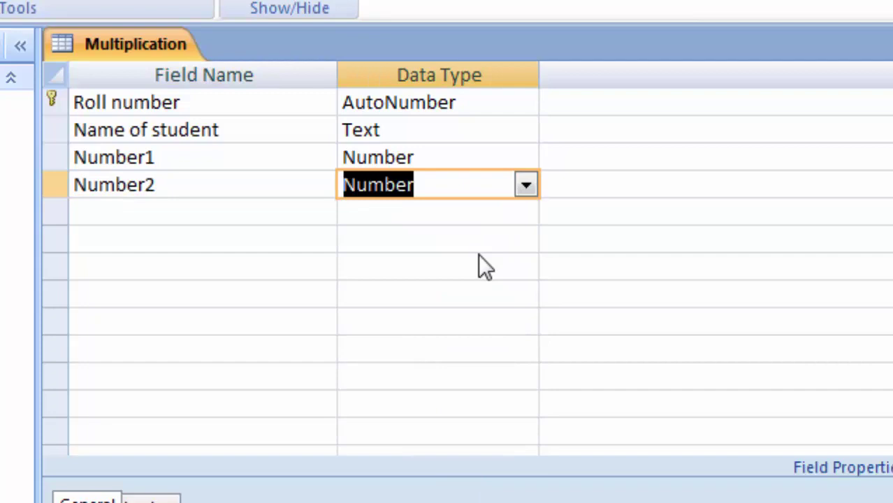
left_click(488, 159)
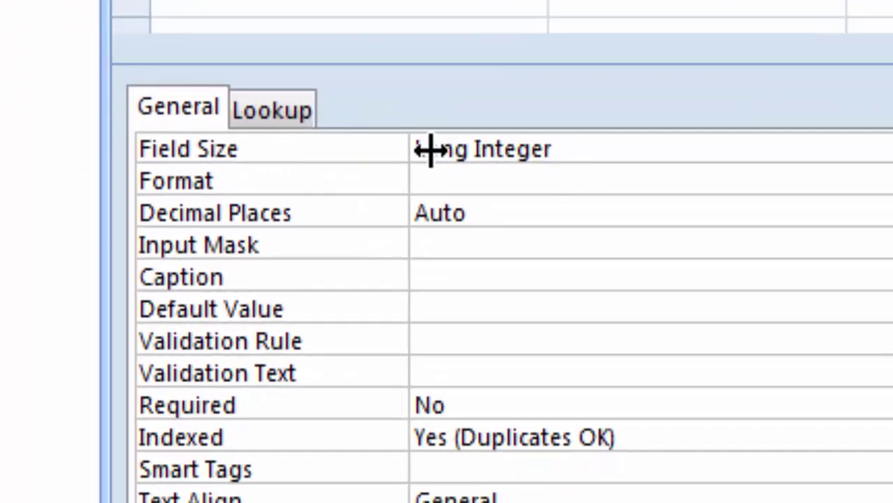
- Set Number1's Field Size to Decimal with a scale of 3
left_click(620, 162)
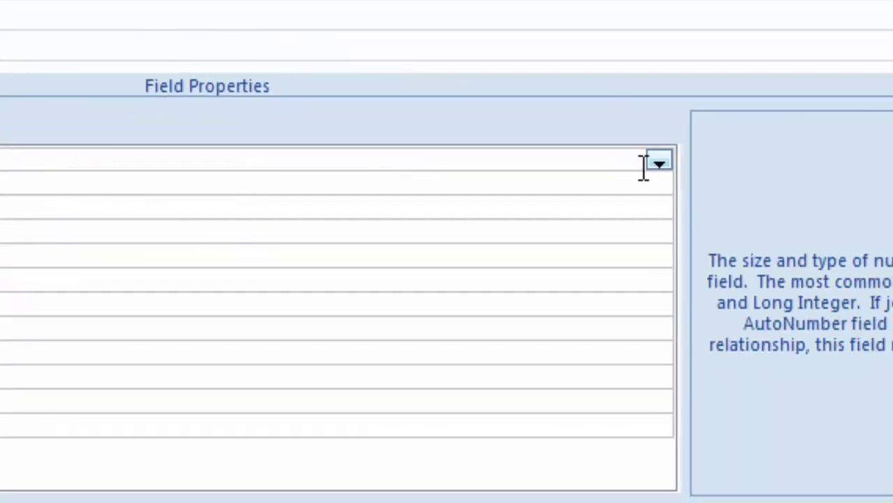
left_click(660, 162)
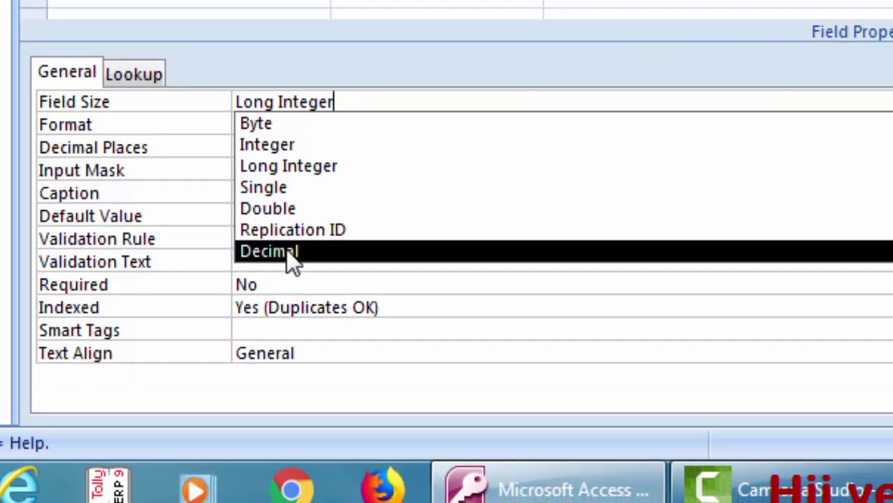
left_click(349, 257)
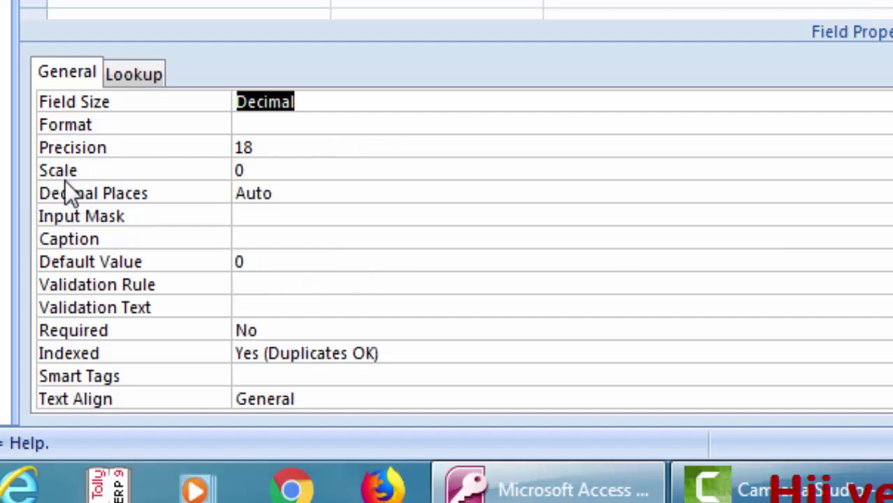
left_click(272, 171)
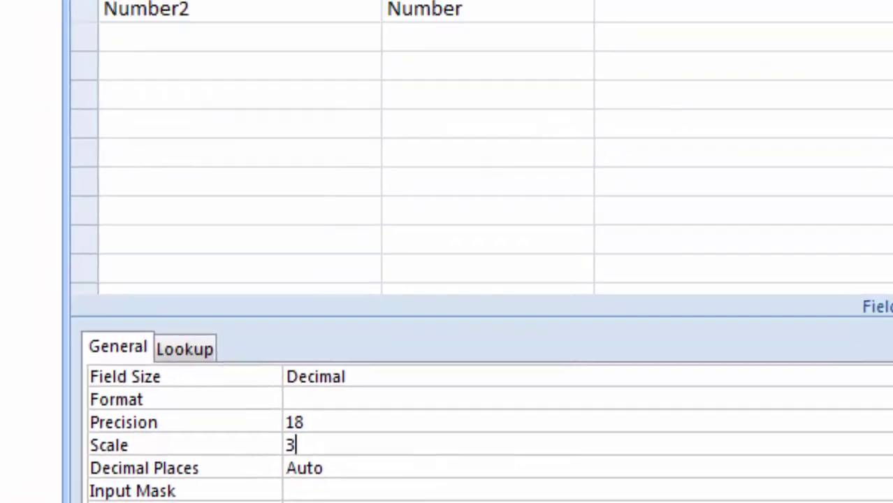
left_click(516, 216)
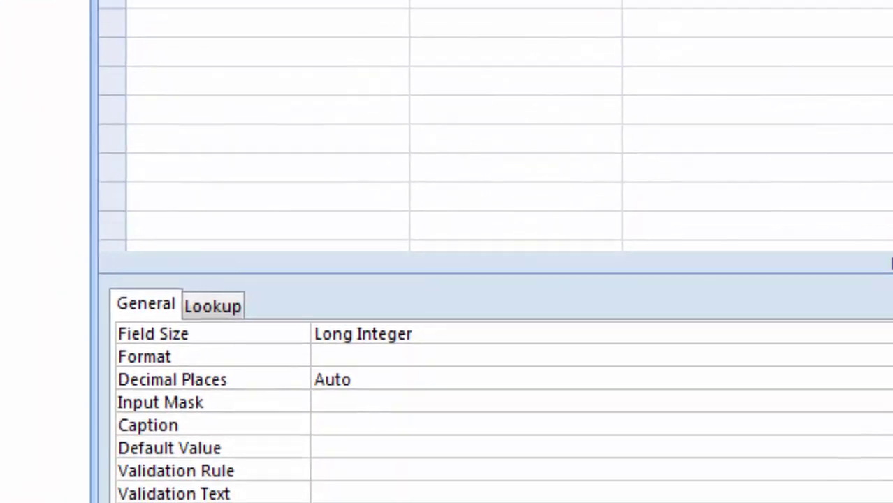
- Set Number2's Field Size to Decimal, then save the Multiplication table and switch to Datasheet view
key("F6")
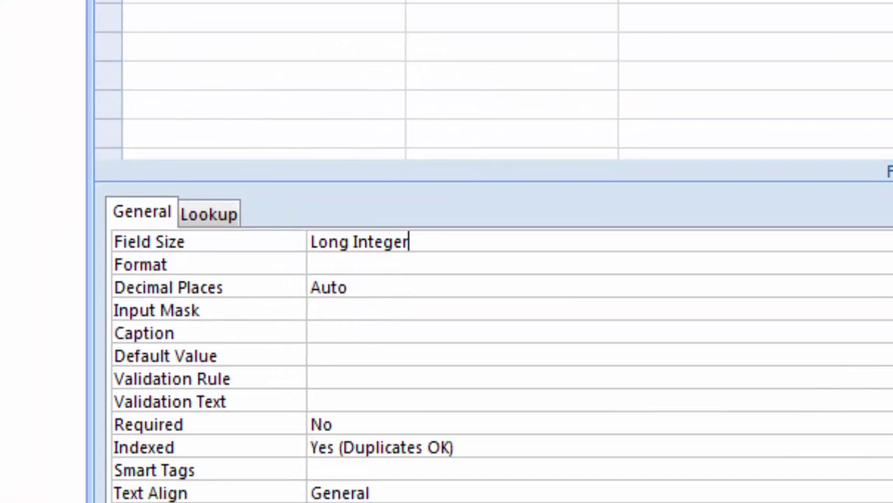
key("alt+Down")
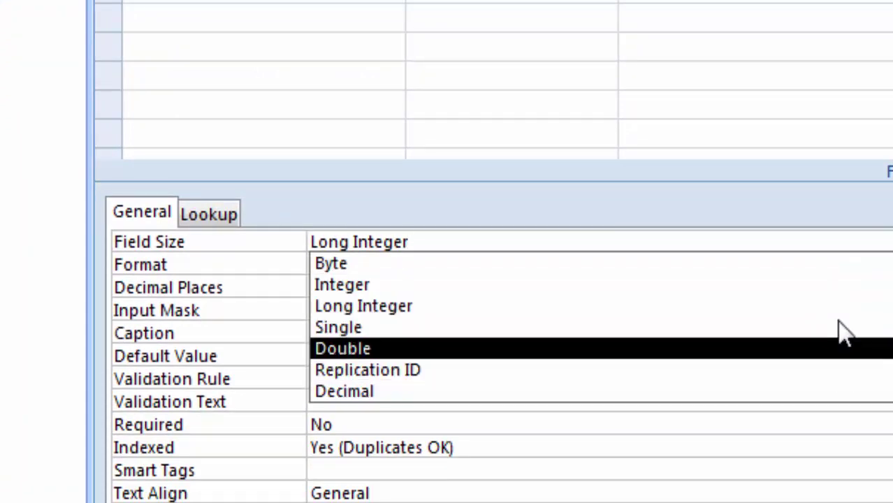
left_click(603, 406)
left_click(353, 313)
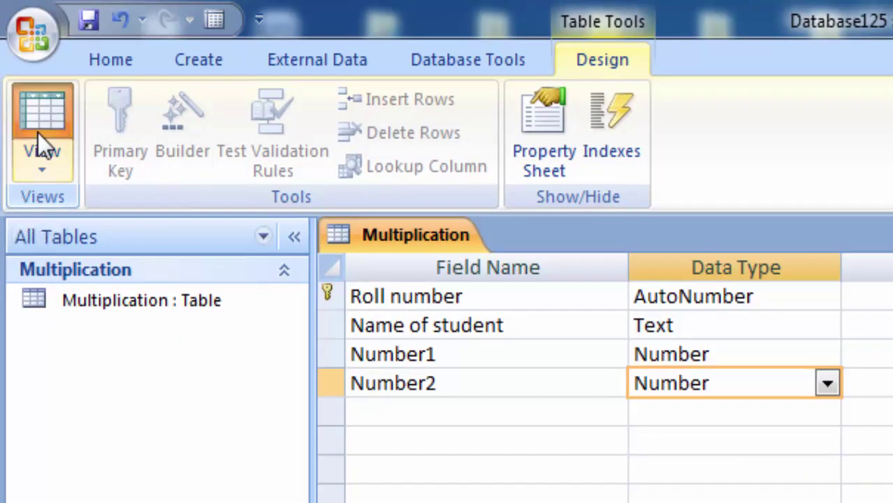
left_click(38, 137)
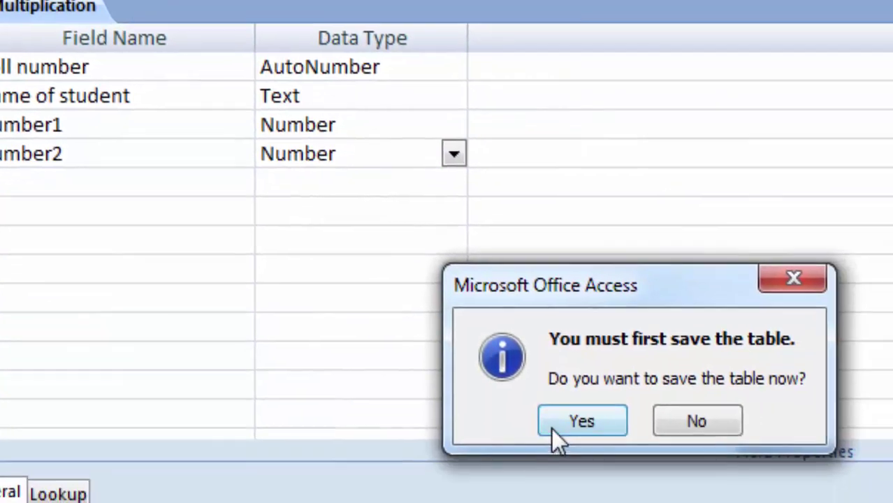
left_click(554, 423)
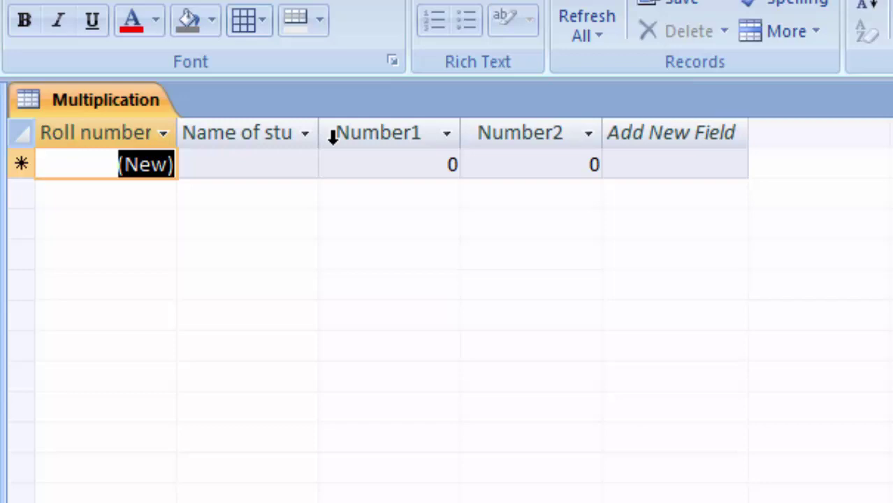
- Widen the Name of student column and enter a record with a student name, 6.7 and 5.50
double_click(318, 131)
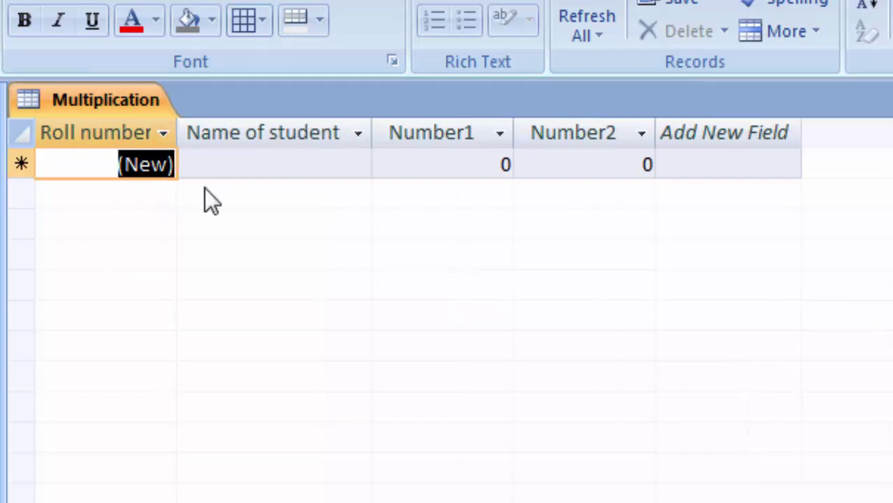
left_click(220, 167)
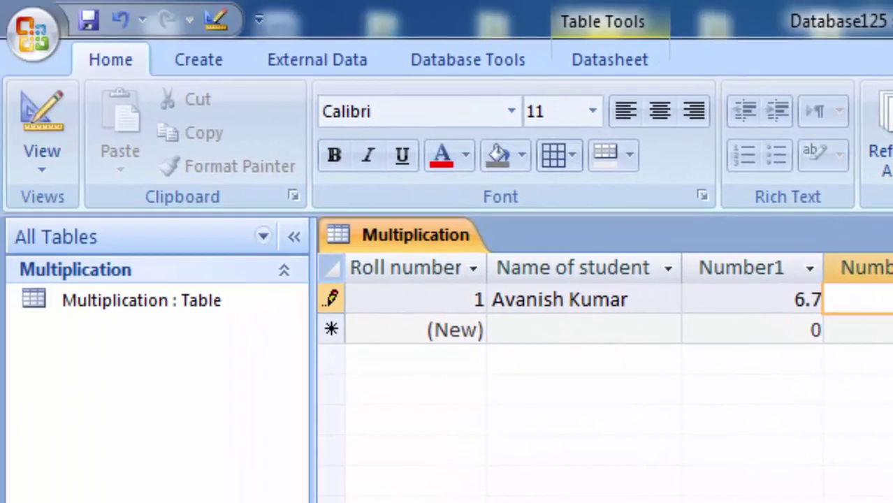
left_click(218, 66)
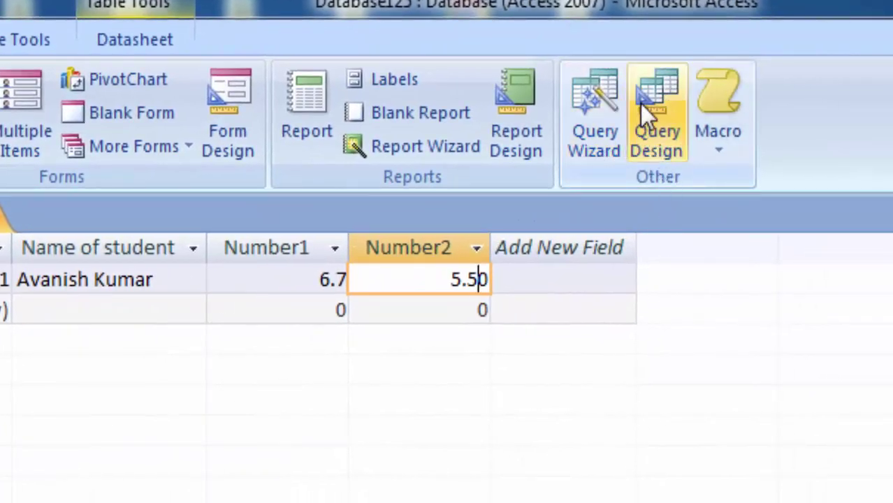
- Start Query1 in Query Design and add the Multiplication table to it
left_click(659, 98)
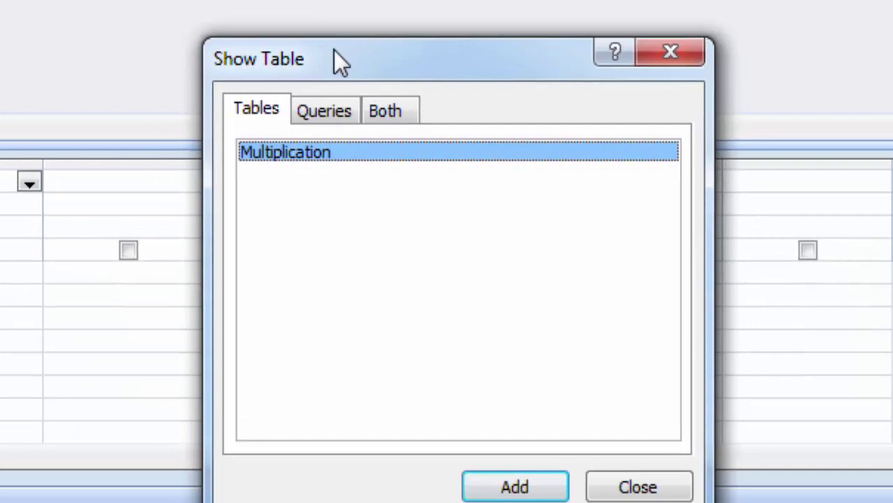
left_click_drag(333, 61, 279, 0)
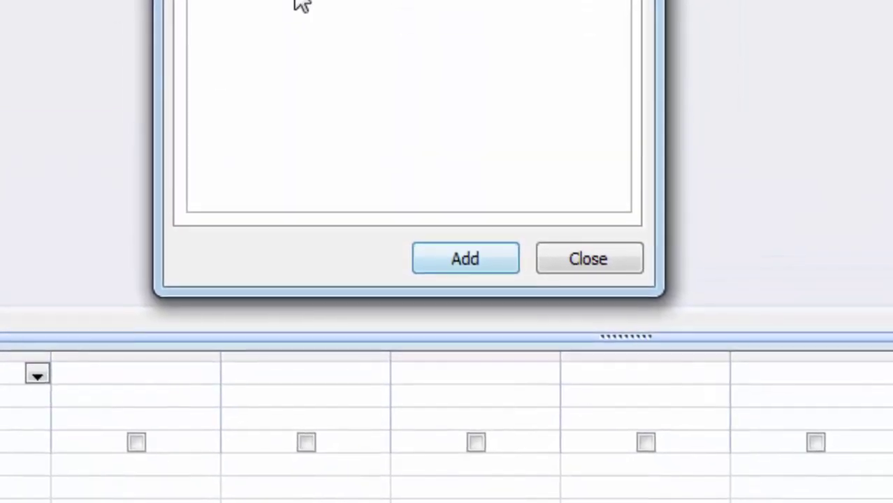
left_click(463, 266)
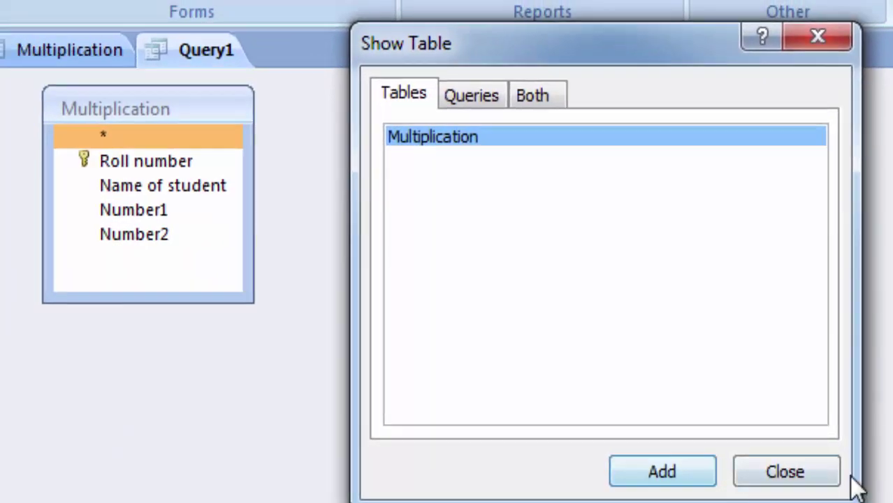
left_click(821, 472)
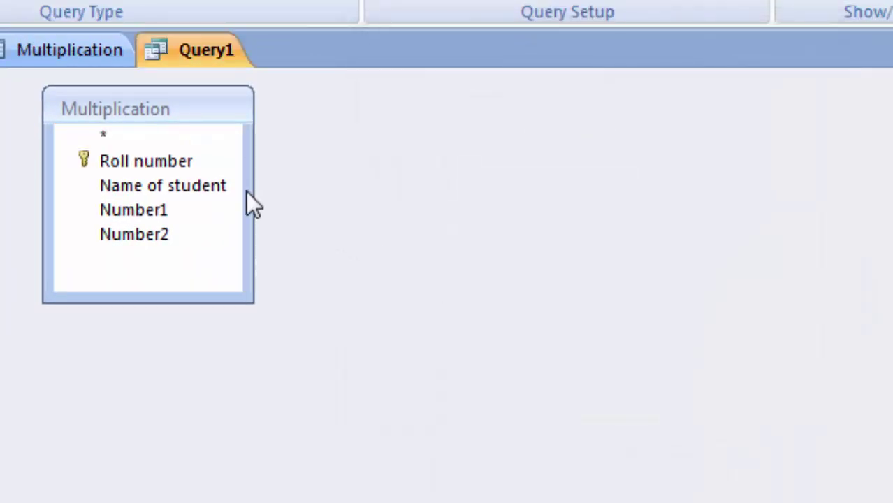
- Add Roll number, Name of student and Number2 to Query1's design grid
double_click(177, 163)
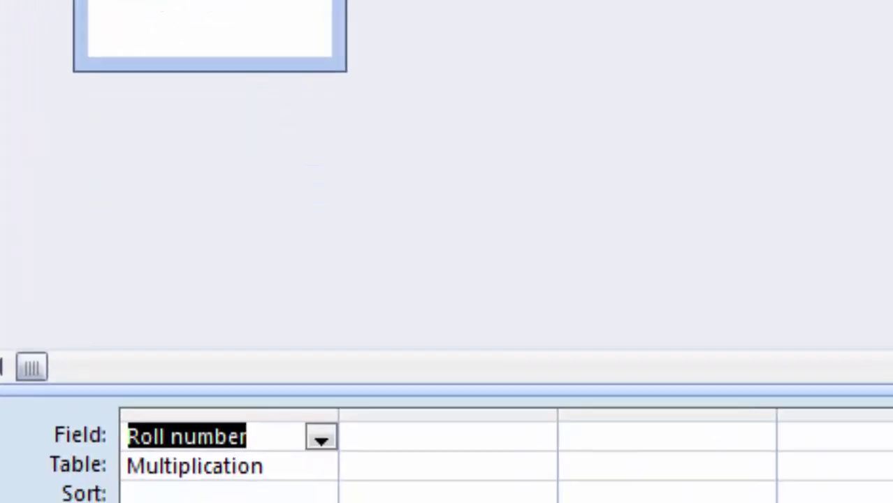
double_click(256, 101)
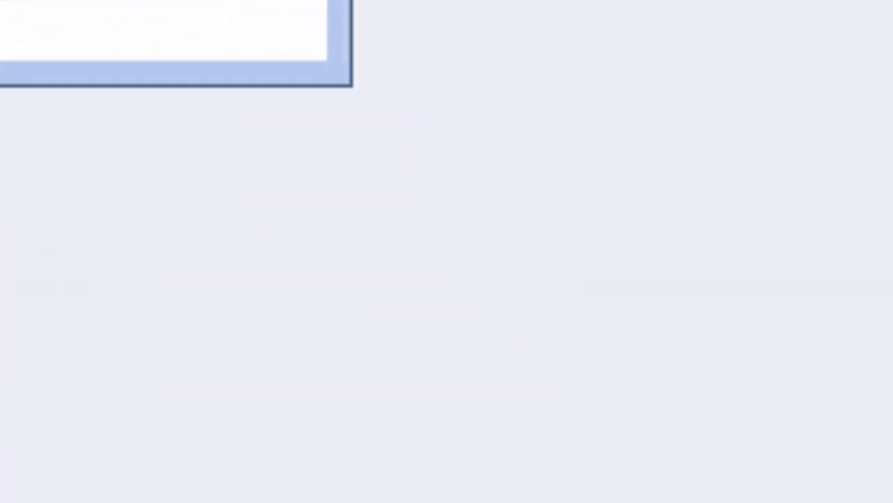
double_click(199, 3)
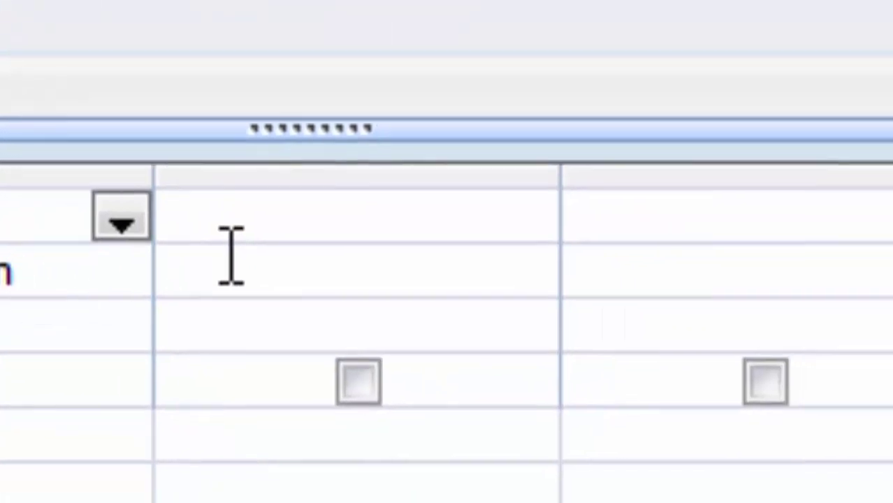
left_click(454, 253)
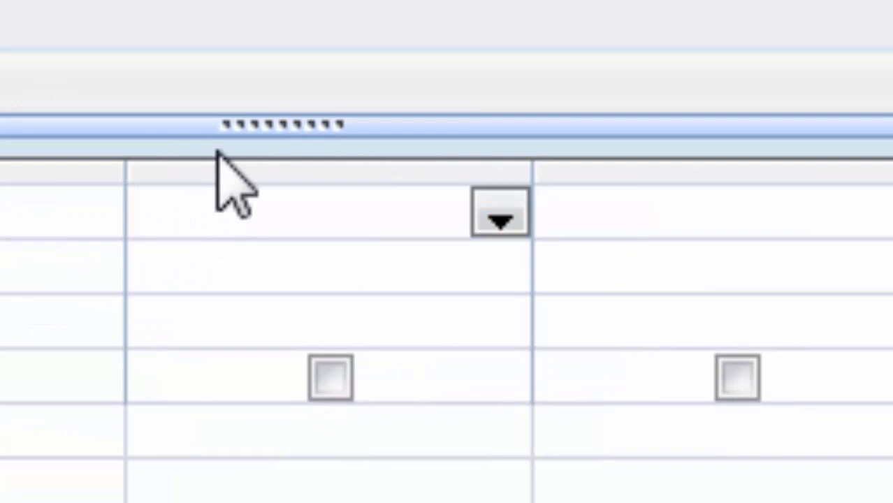
- Enter the expression Result:[Number1]*[Number2] in Query1's fifth design-grid column
type("Result")
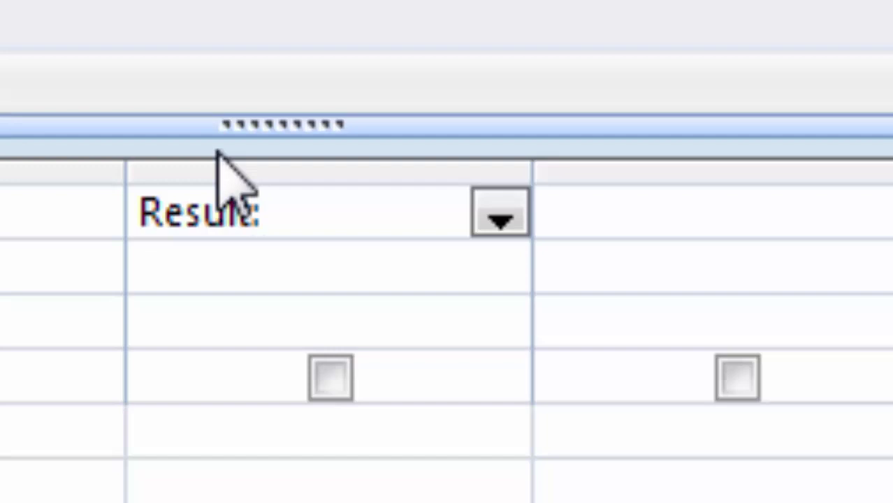
type(":")
type("[")
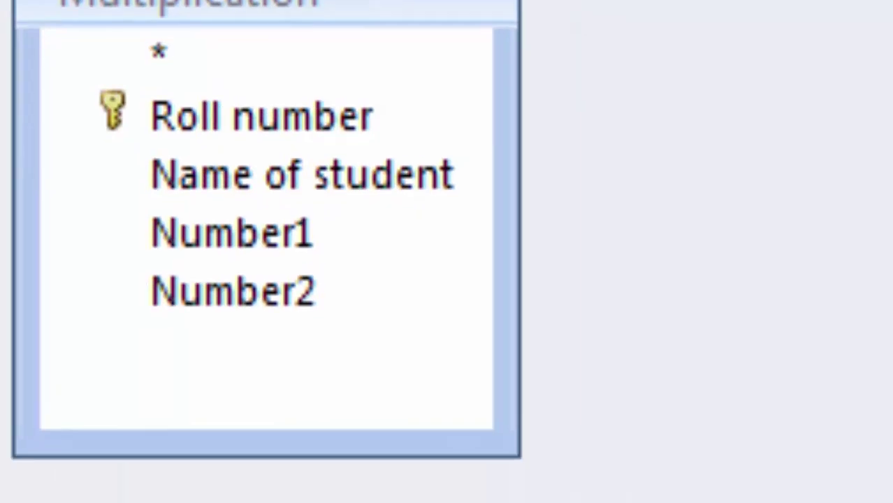
type("Number1")
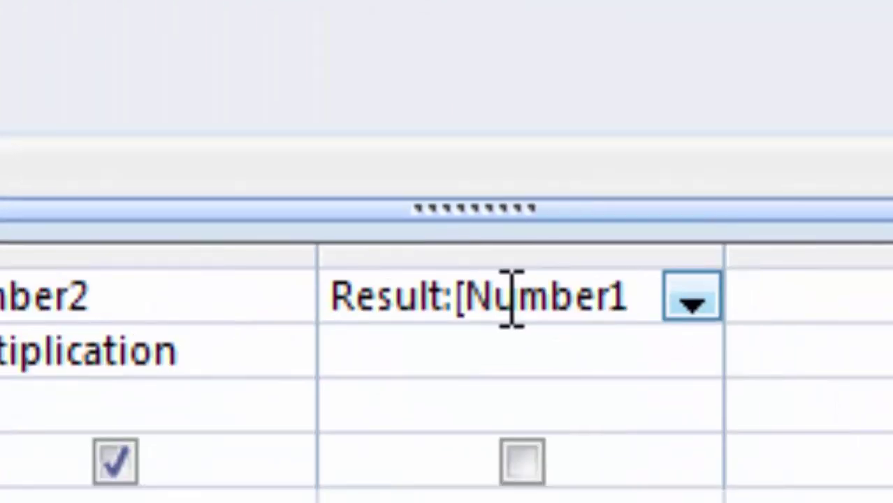
type("]")
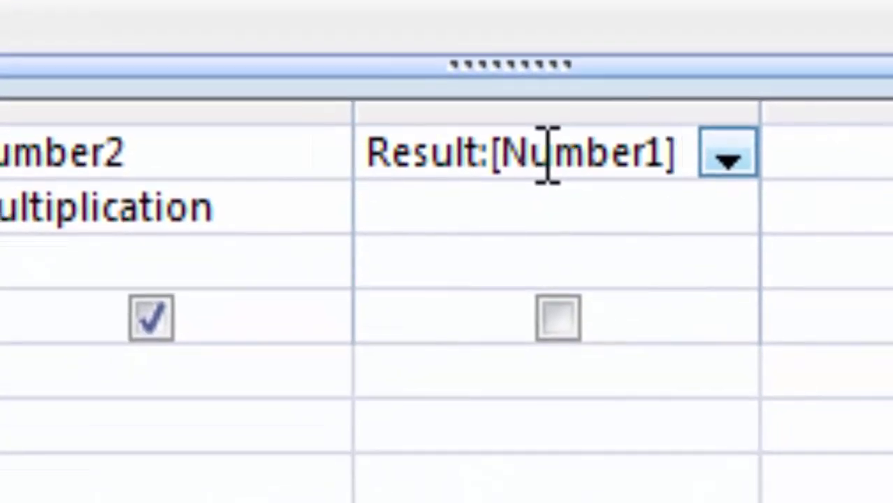
type("*")
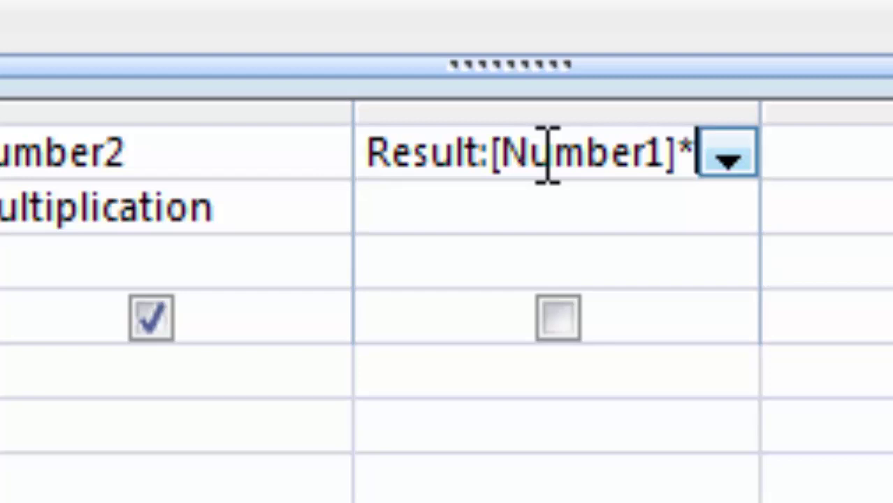
type("[")
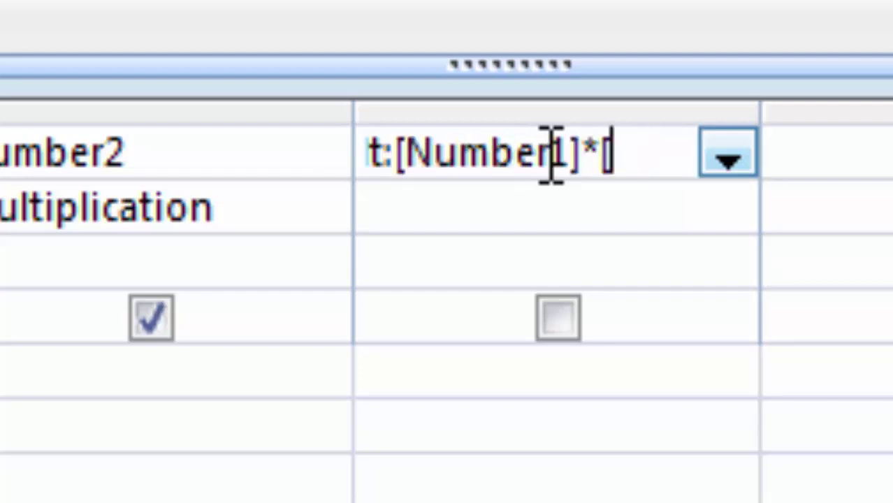
type("Number2")
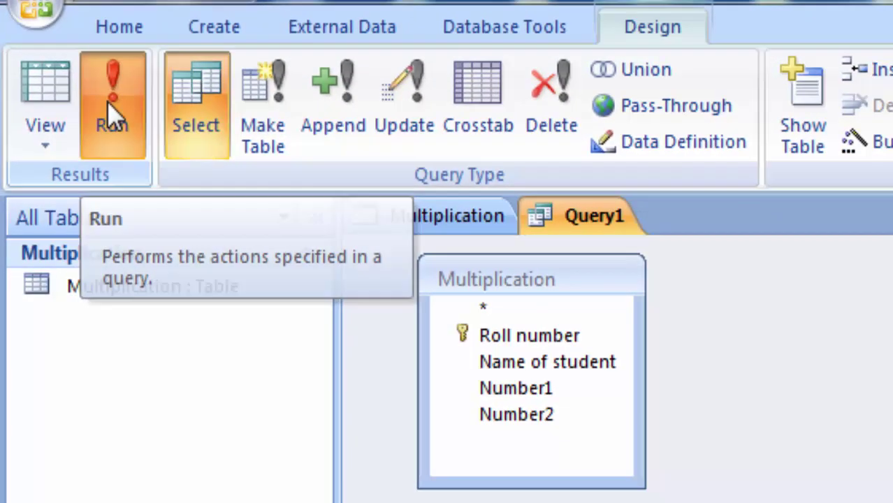
- Run Query1 and widen the Roll number and Name of student columns
left_click(139, 136)
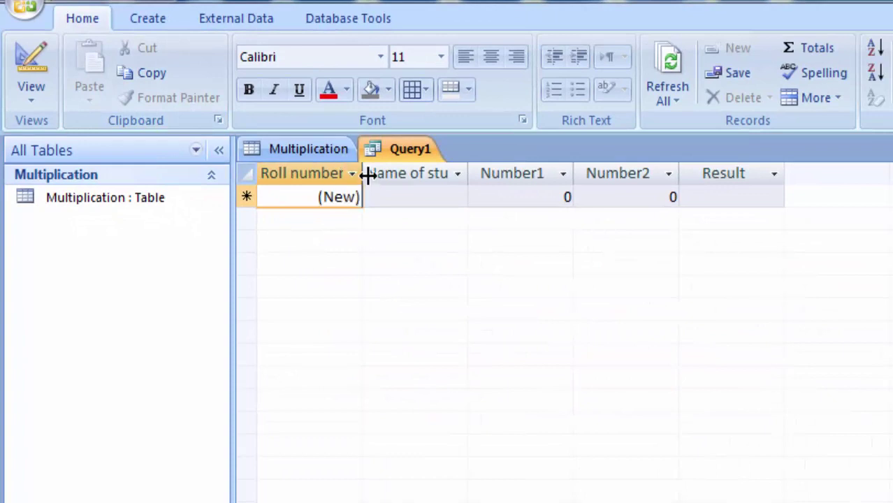
left_click_drag(364, 175, 371, 181)
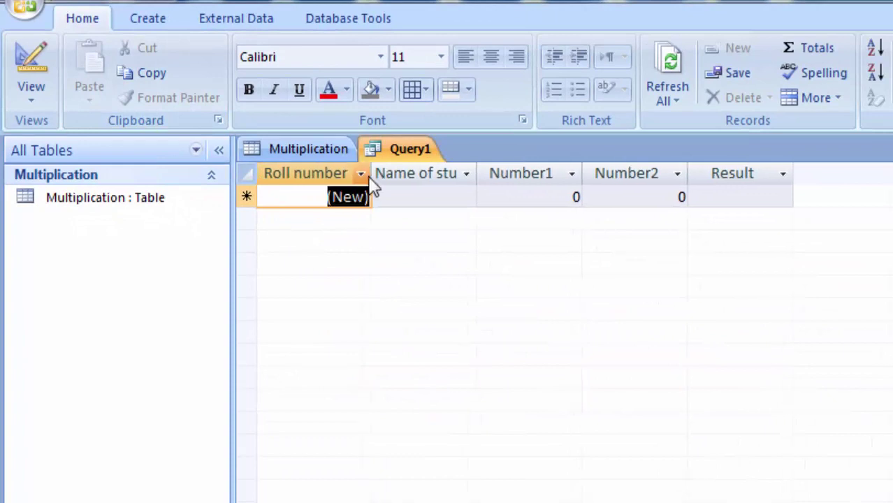
double_click(477, 174)
- Add a student record with Number1 5.7 and Number2 7.6, giving Result 43.32
left_click(456, 196)
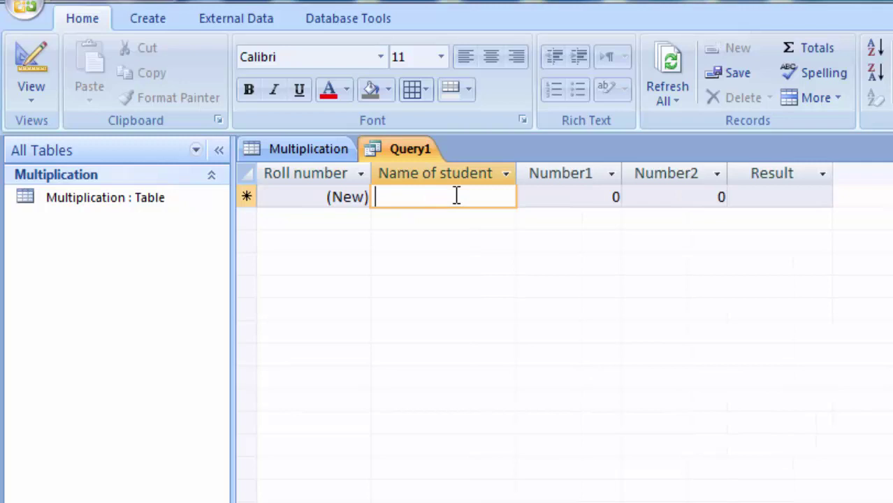
type("Ram")
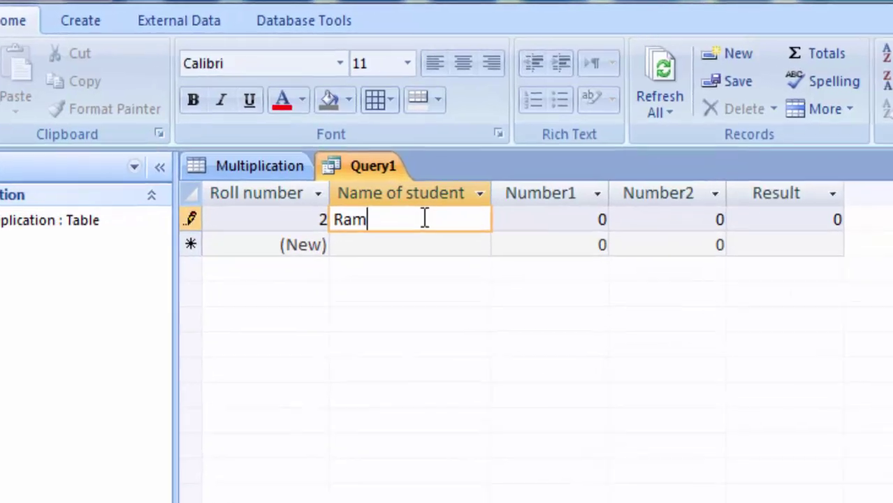
key("Tab")
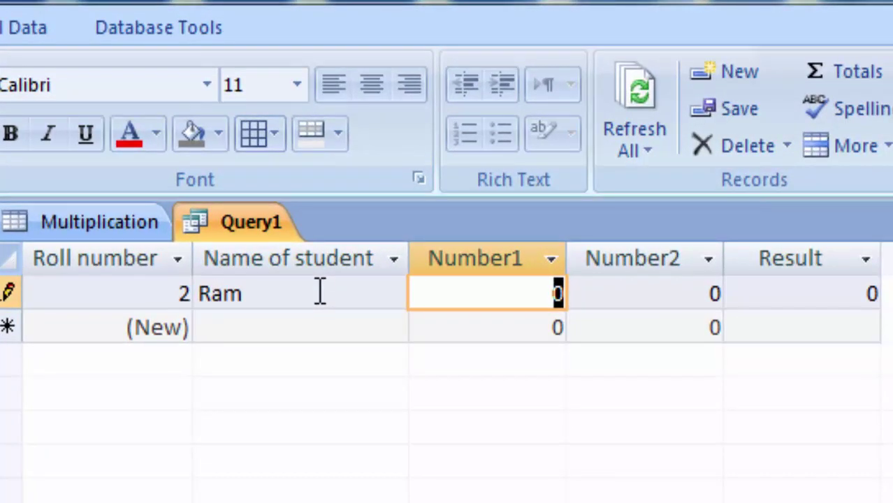
key("BackSpace")
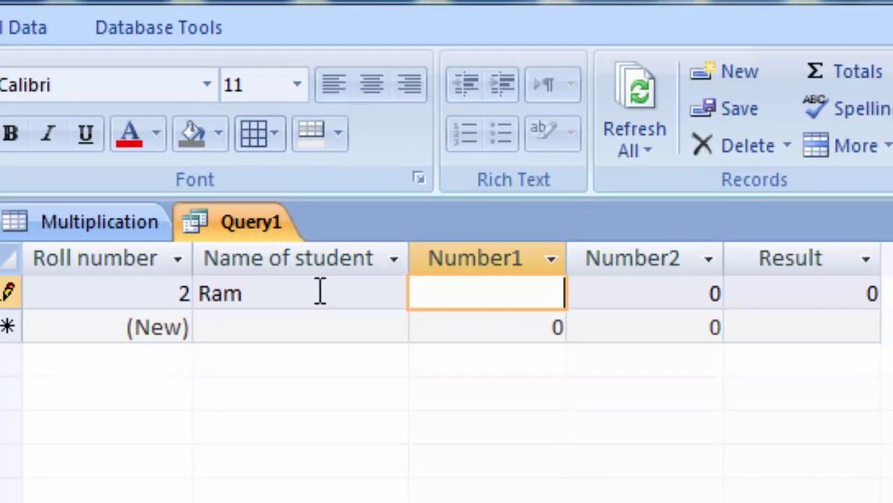
type("5.7")
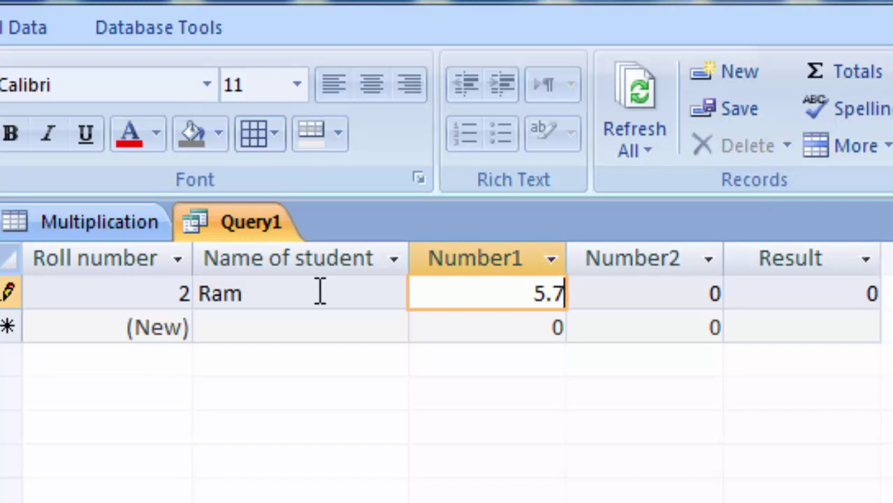
key("Tab")
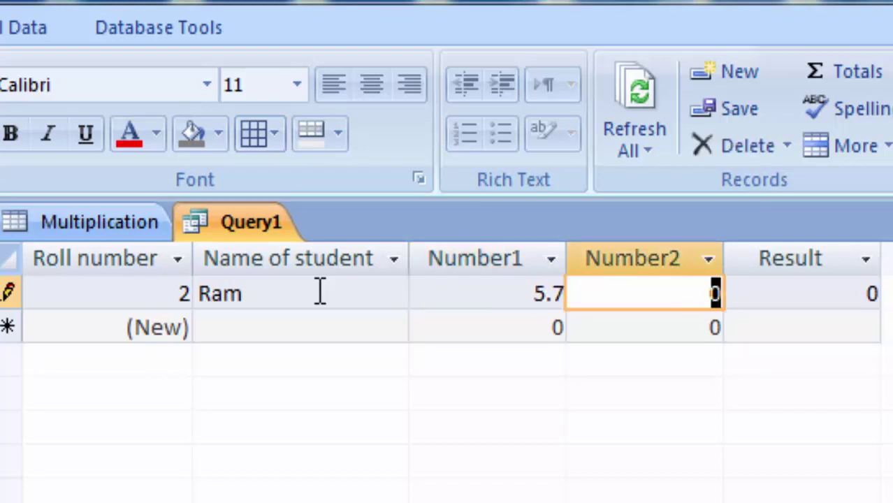
key("BackSpace")
type("7")
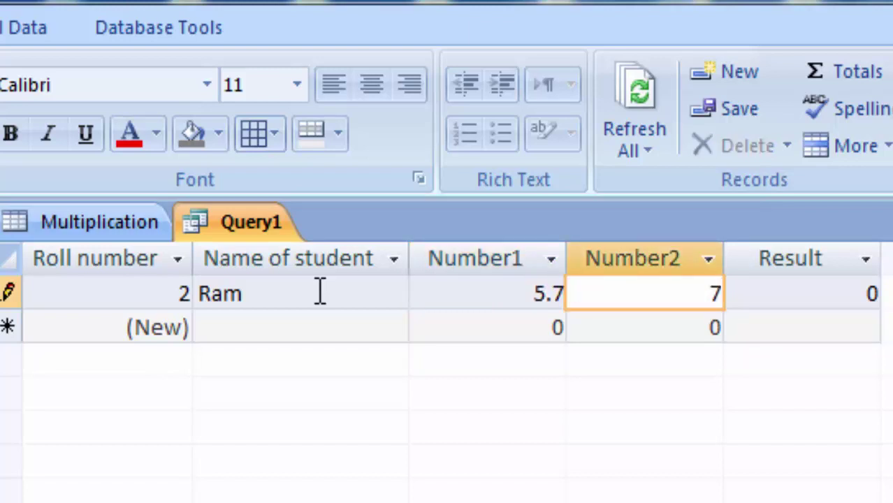
type(".6")
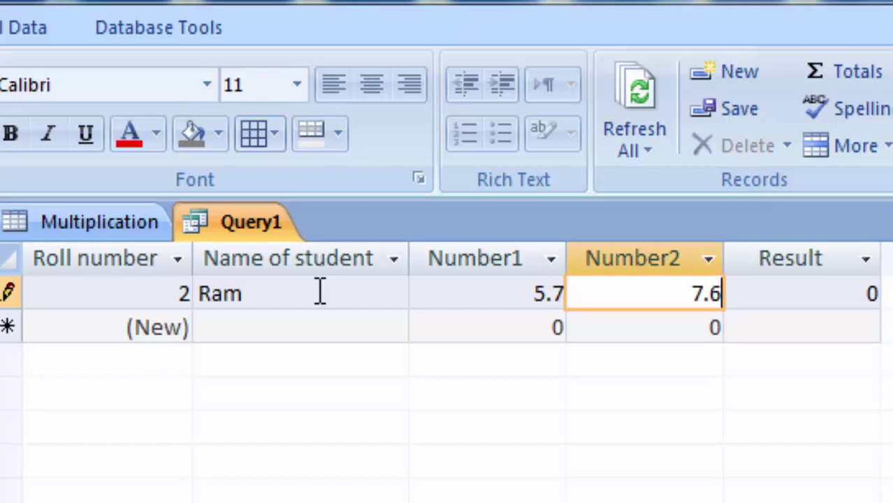
key("Tab")
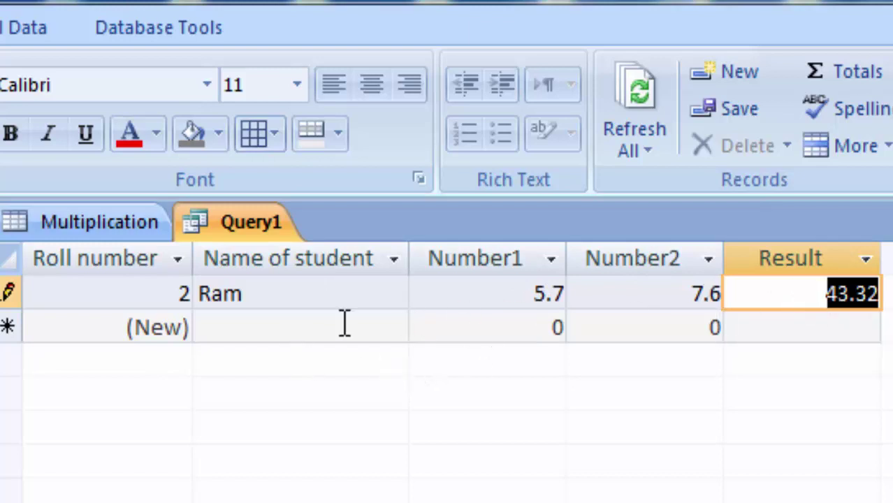
- Enter another student's name with Number1 8.6 and Number2 9.5, so Result shows 81.7
left_click(276, 329)
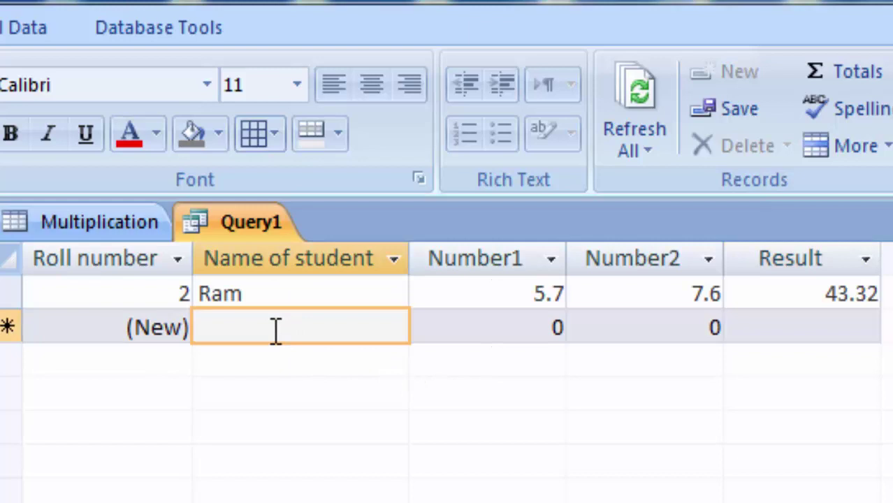
type("Sa")
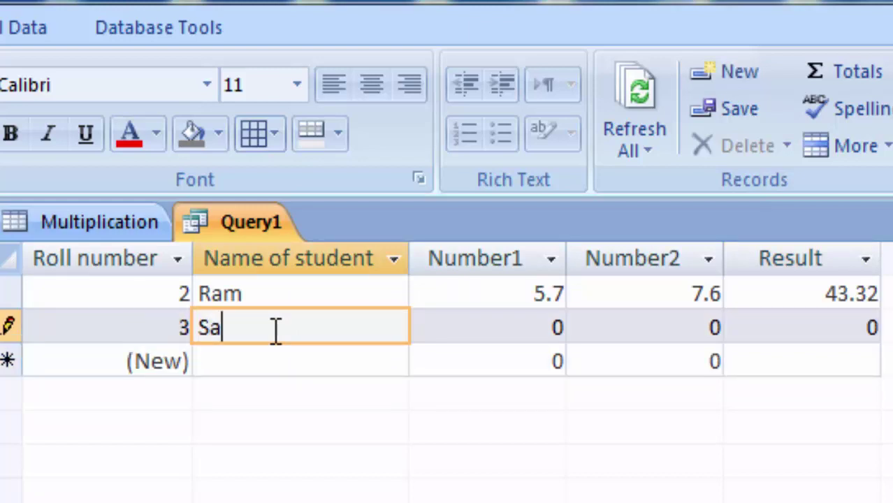
type("chin")
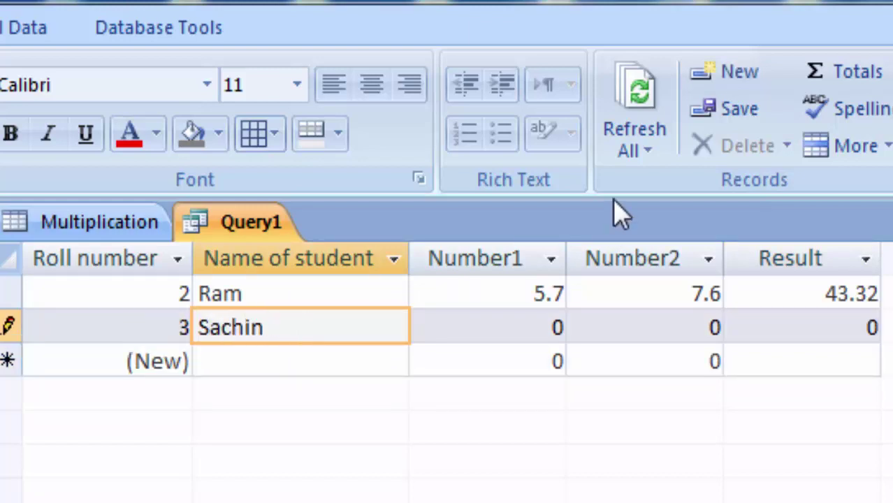
left_click(564, 328)
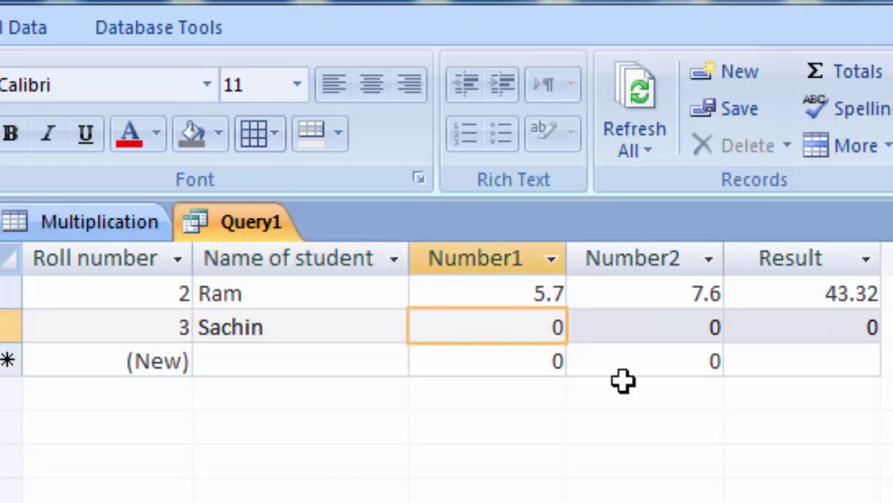
type("8.6")
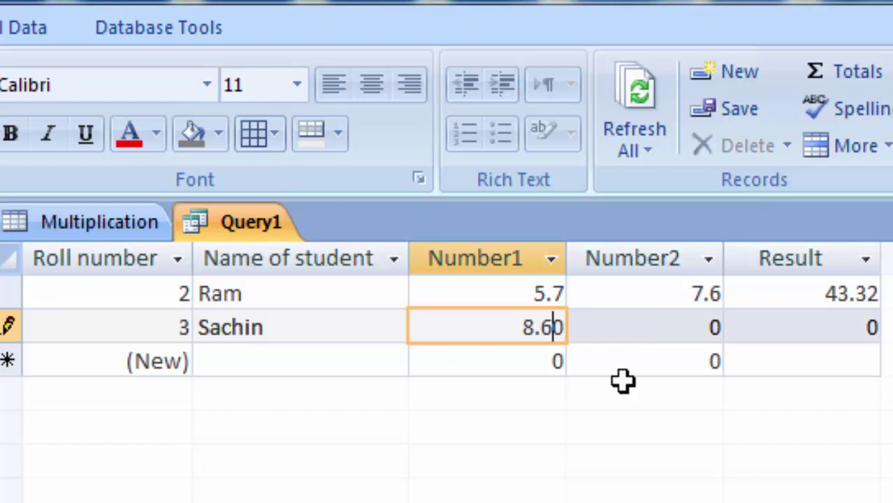
left_click(669, 323)
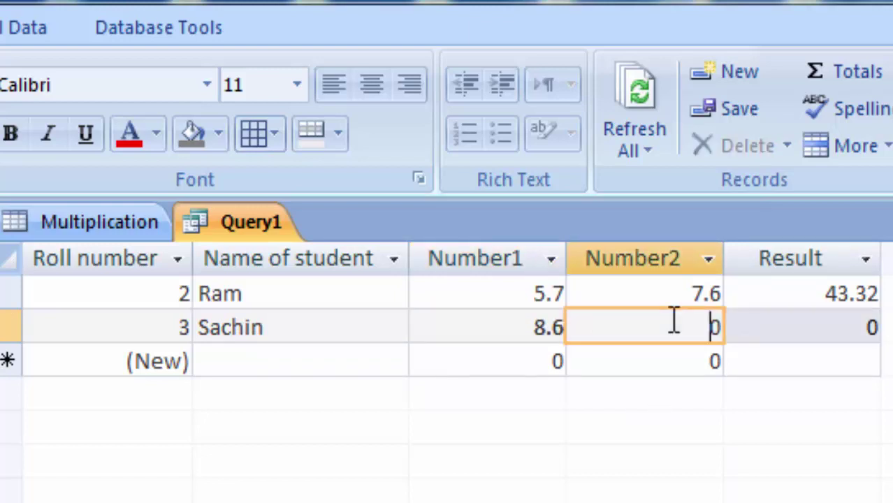
type("99")
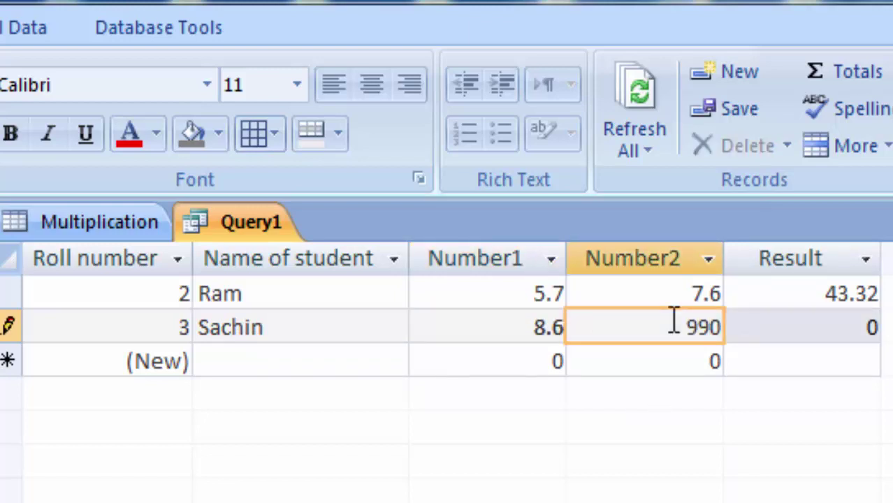
type(".5")
key("Tab")
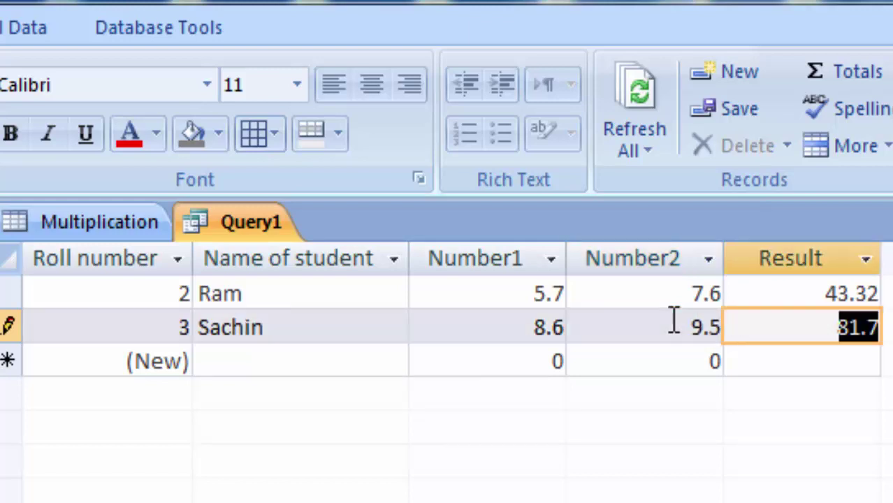